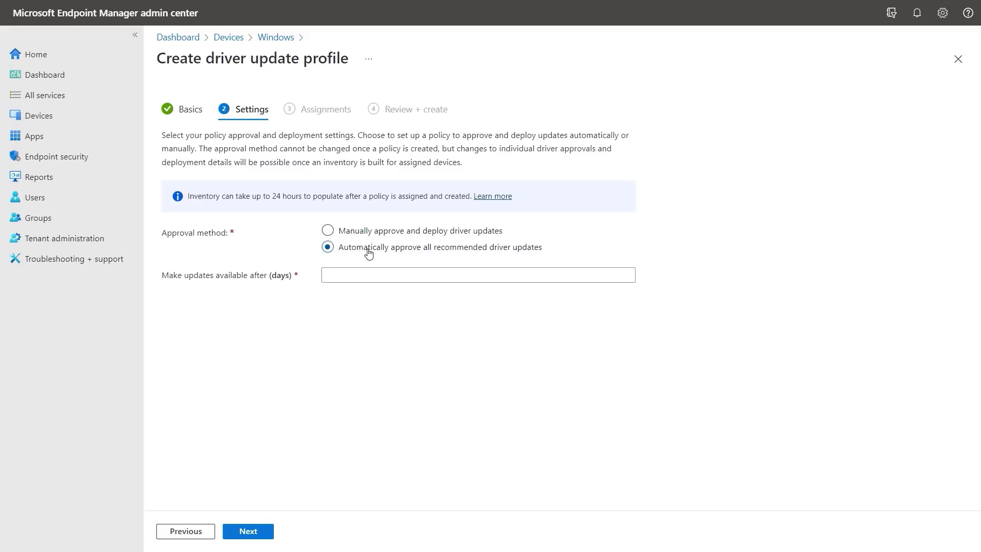
# Make the automatically approved driver updates available after 7 days and continue to the profile's assignments.
pyautogui.click(367, 276)
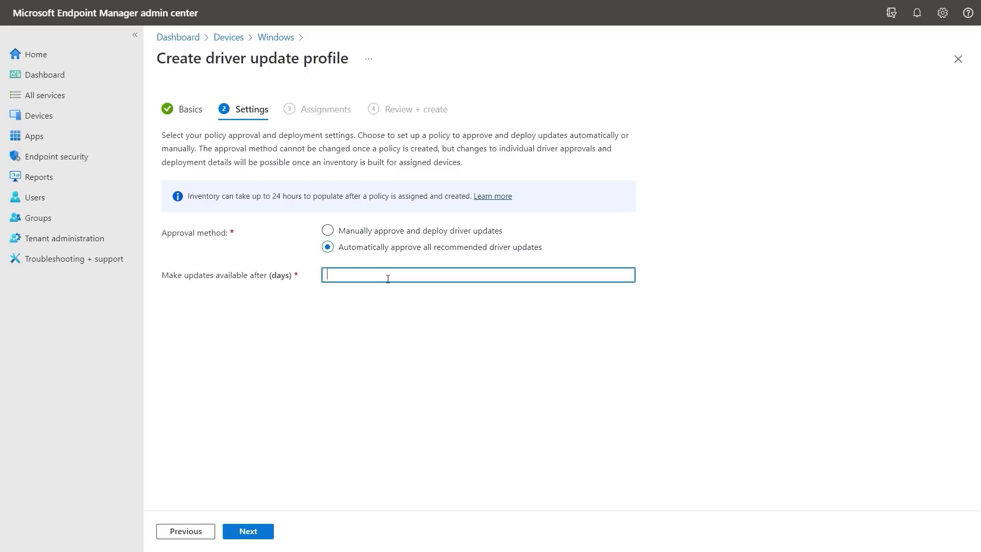
pyautogui.click(250, 531)
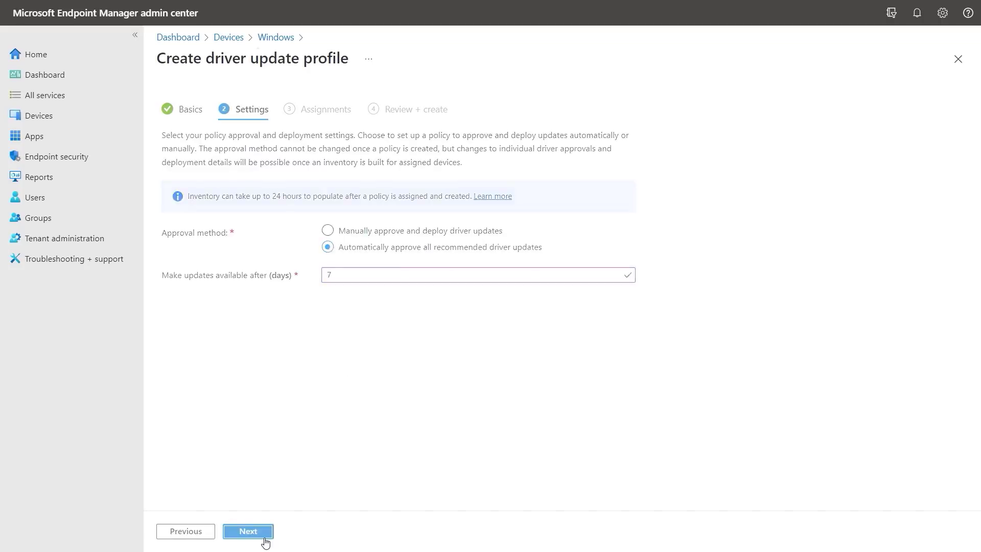
# Include the Windows 11 ready group in the driver update profile's assignments and create the profile.
pyautogui.click(214, 155)
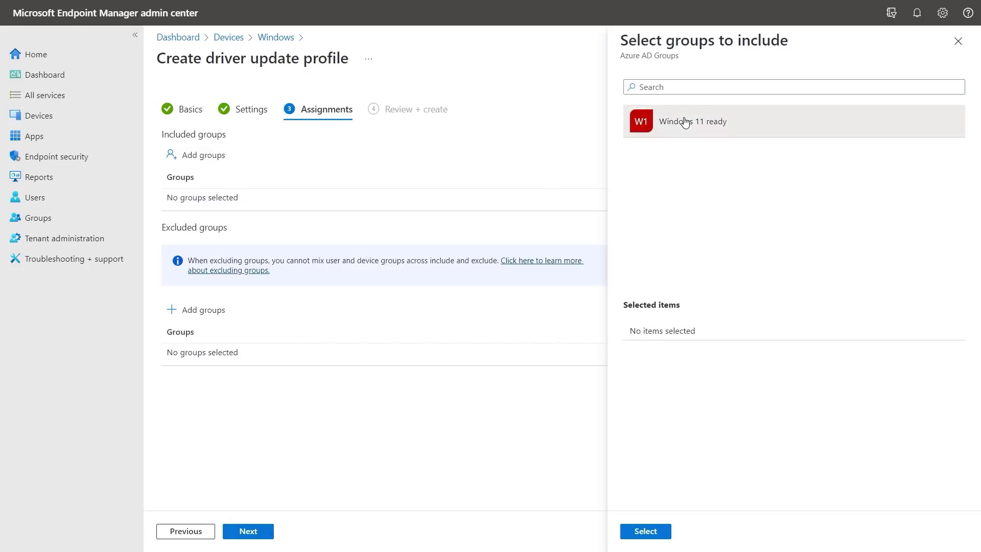
pyautogui.click(684, 123)
pyautogui.click(645, 531)
pyautogui.click(263, 531)
pyautogui.click(263, 531)
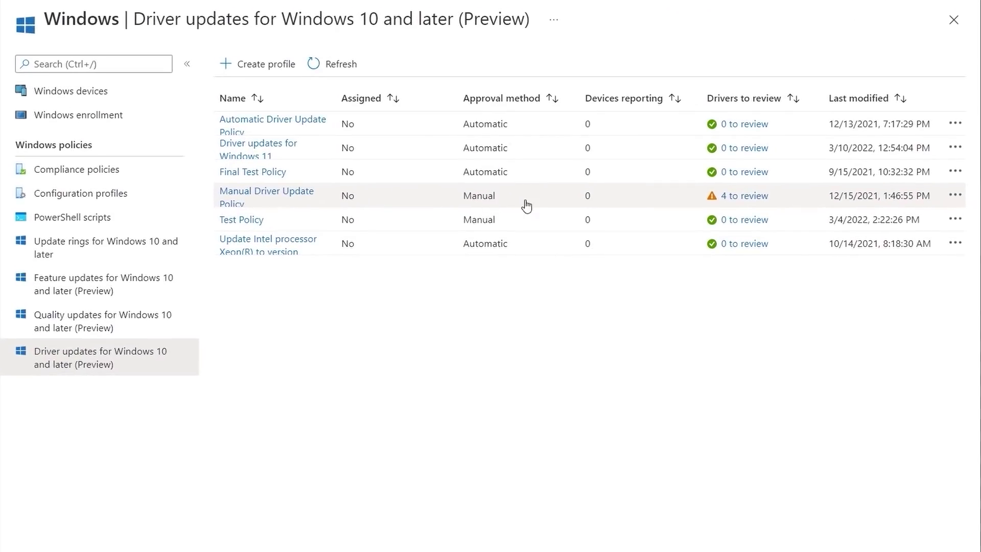
# Open the Manual Driver Update Policy's drivers to review and look at the approval actions for the Microsoft APPLIANCES driver, version 1.0.0.2.
pyautogui.click(755, 199)
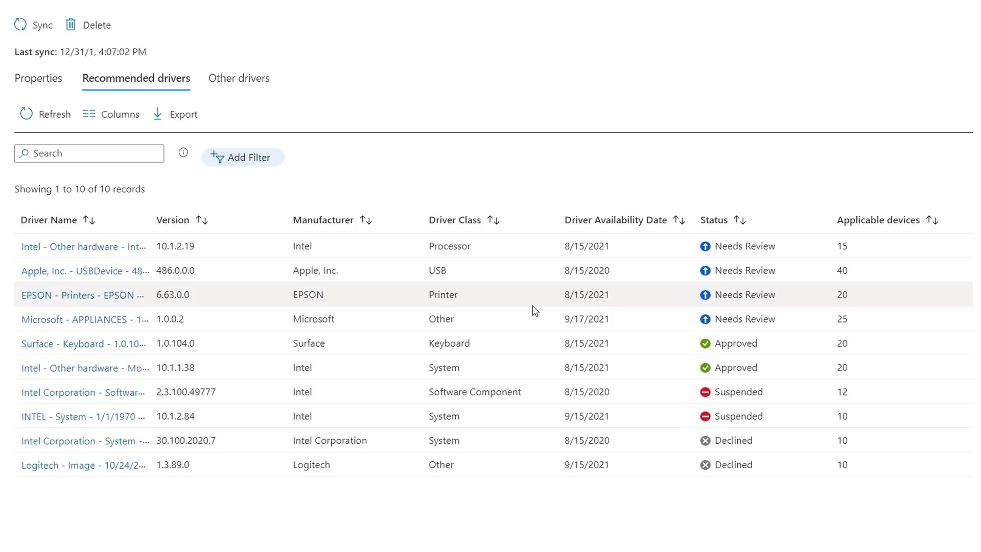
pyautogui.click(79, 320)
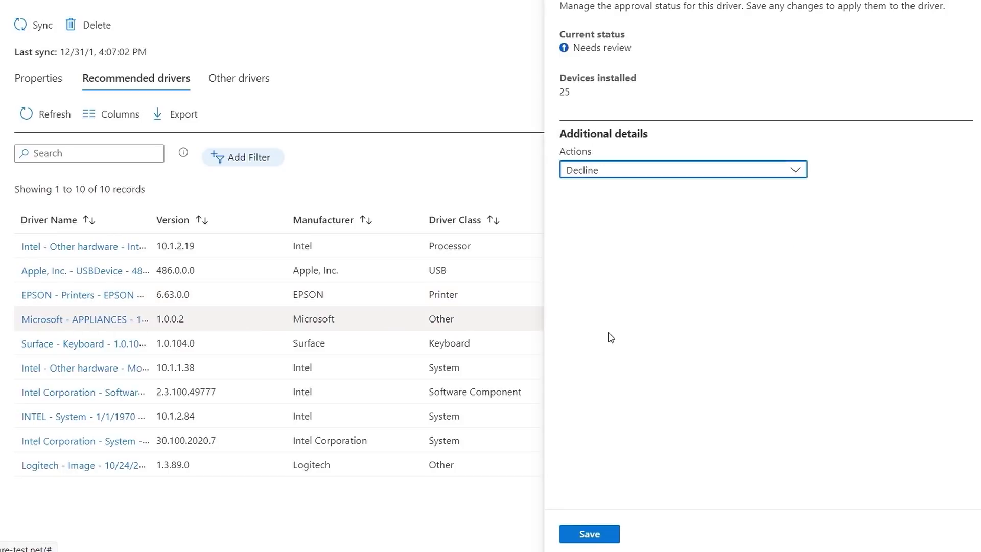
pyautogui.click(747, 174)
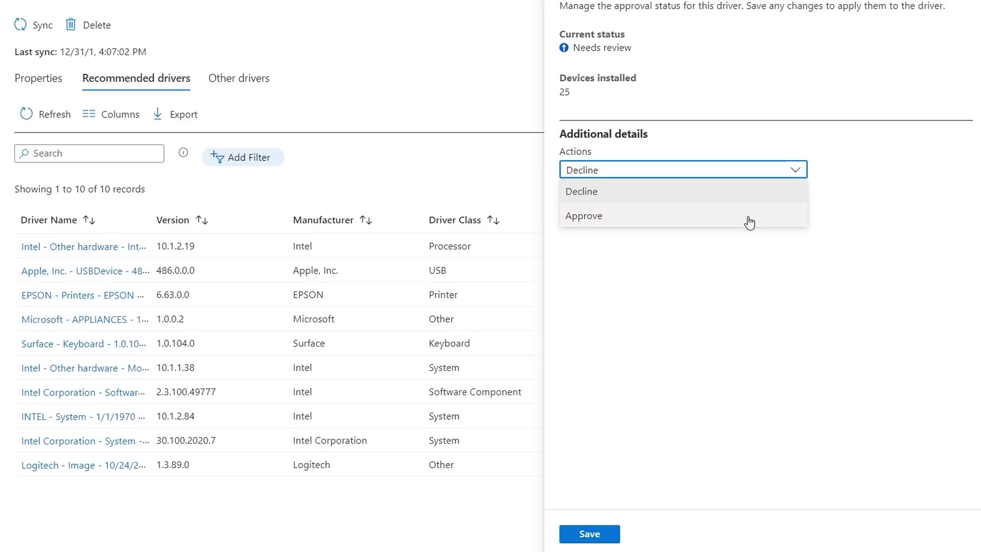
pyautogui.click(754, 199)
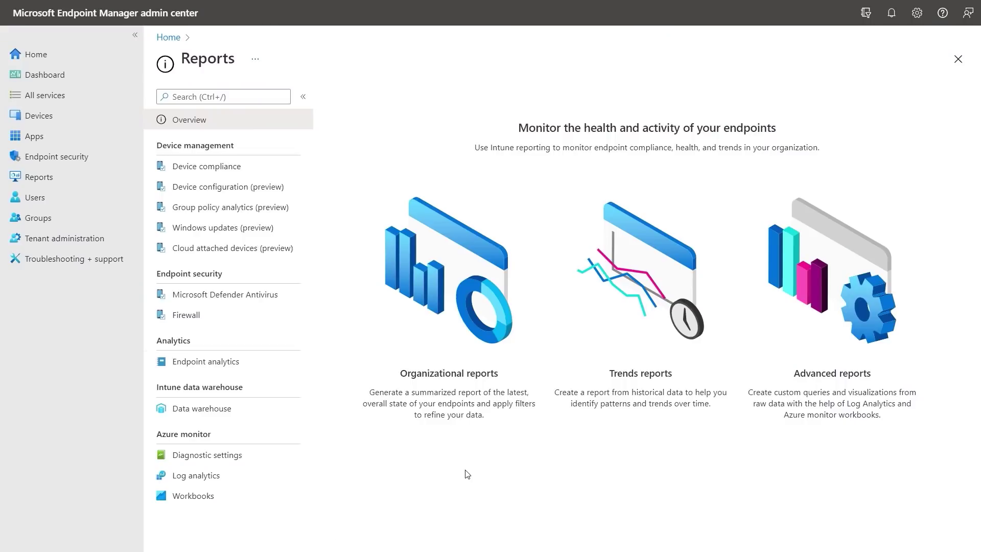
# Open Endpoint analytics from the reports and view the Work from anywhere report.
pyautogui.click(264, 364)
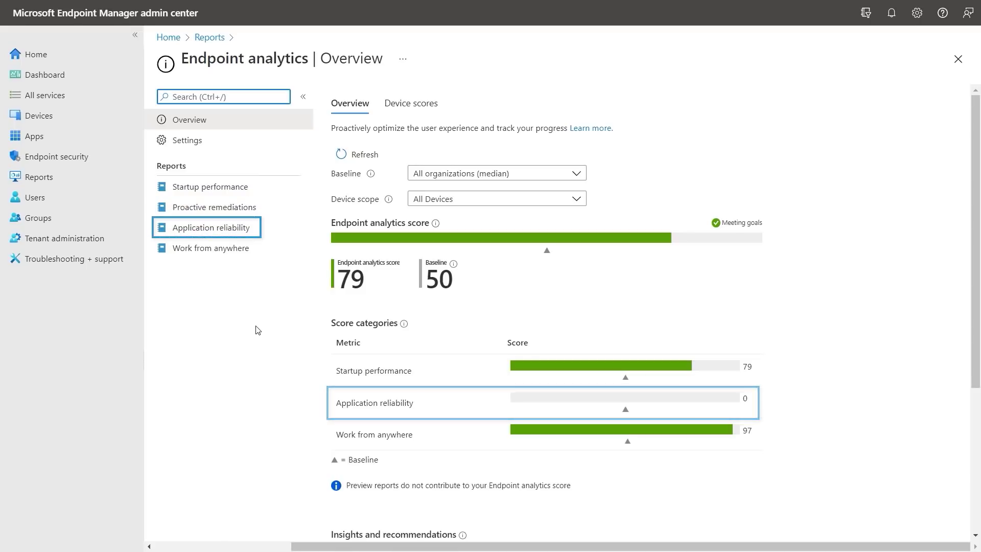
pyautogui.click(242, 254)
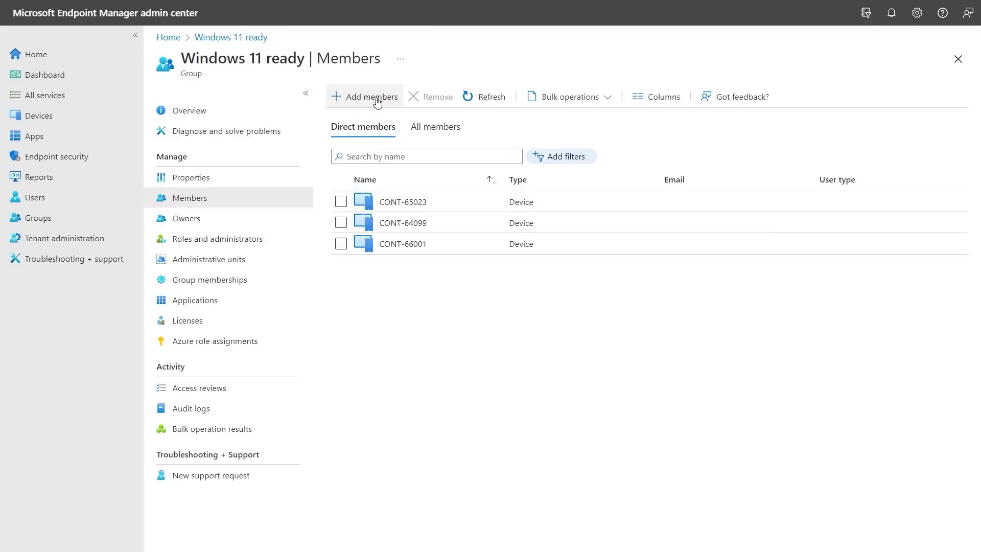
# Search for "cont" and add device CONT-65011 as a member of the Windows 11 ready group.
pyautogui.click(377, 101)
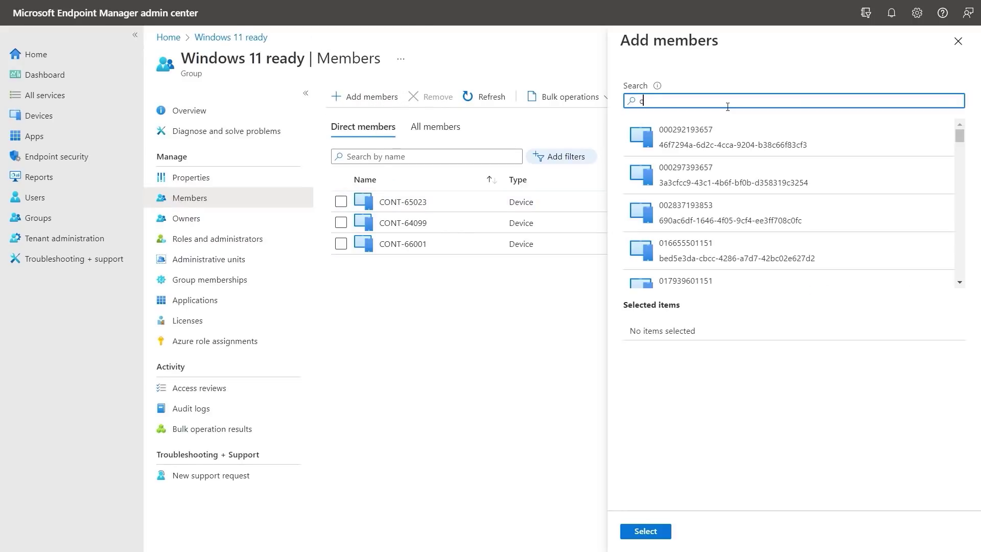
pyautogui.write('cont')
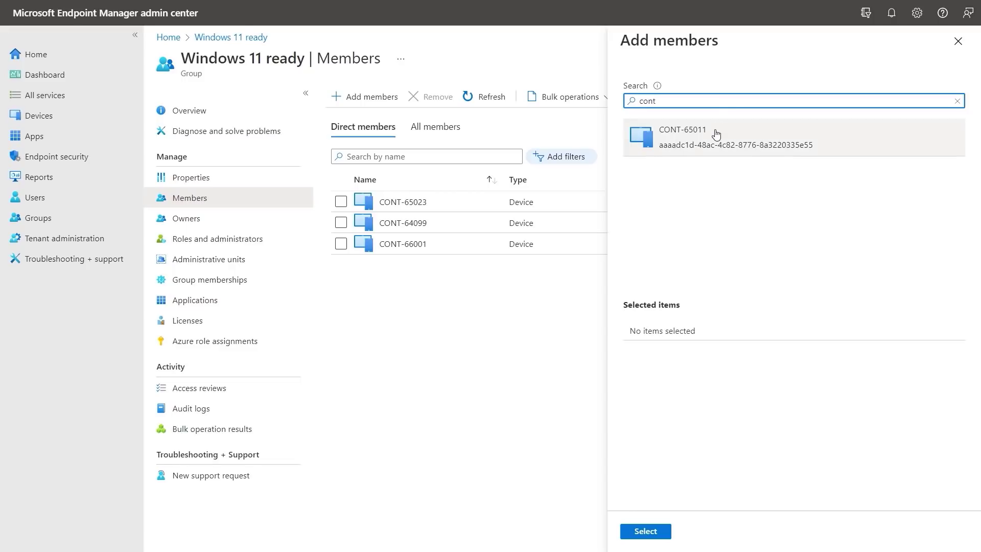
pyautogui.click(715, 134)
pyautogui.click(643, 531)
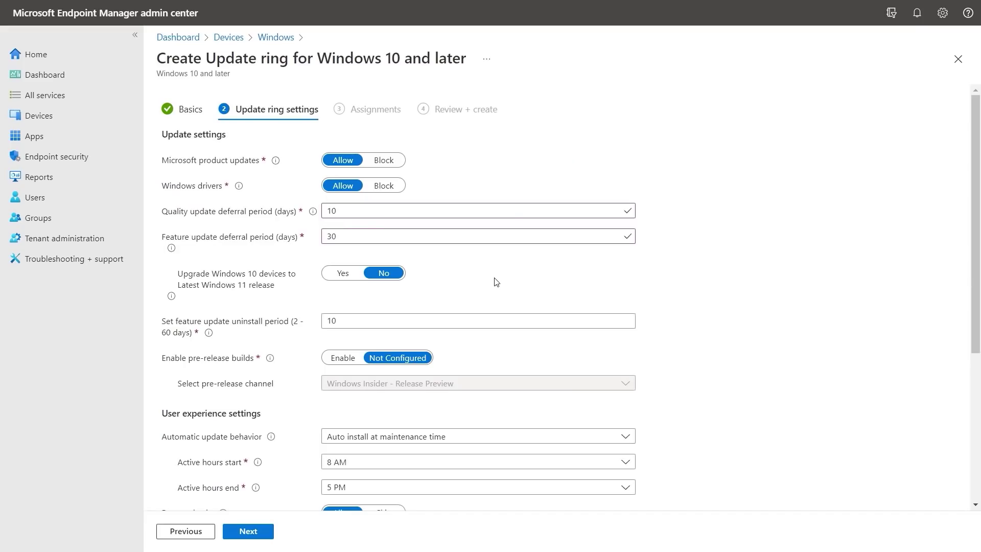
# Set the update ring to upgrade Windows 10 devices to the latest Windows 11 release and continue to its assignments.
pyautogui.click(342, 274)
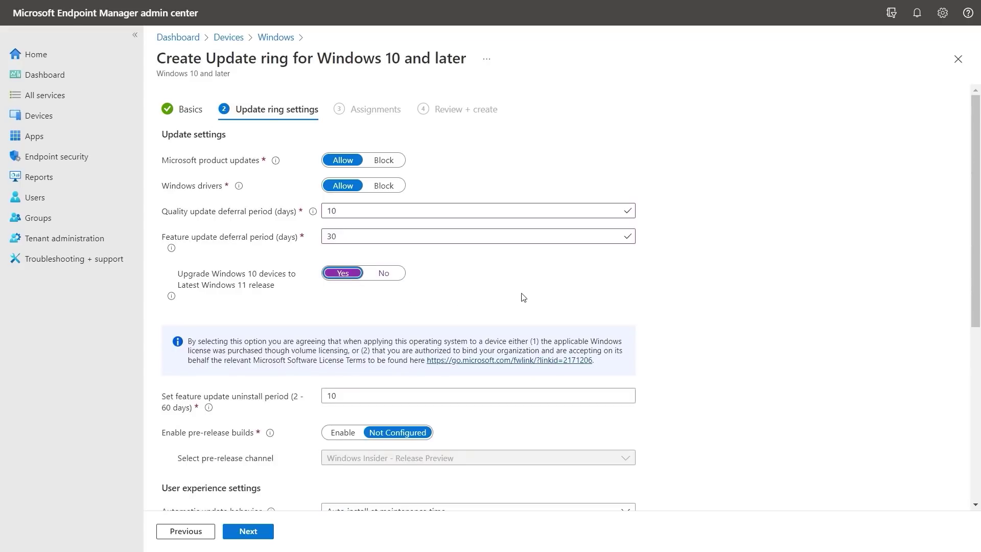
pyautogui.click(249, 531)
# Include the Windows 11 ready group in the update ring's assignments and create the ring.
pyautogui.click(196, 156)
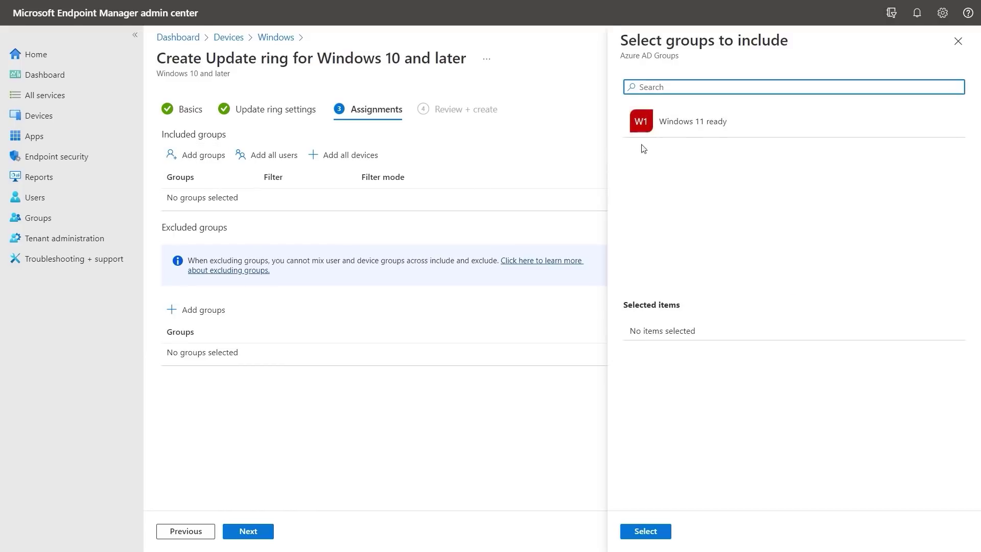
pyautogui.click(696, 129)
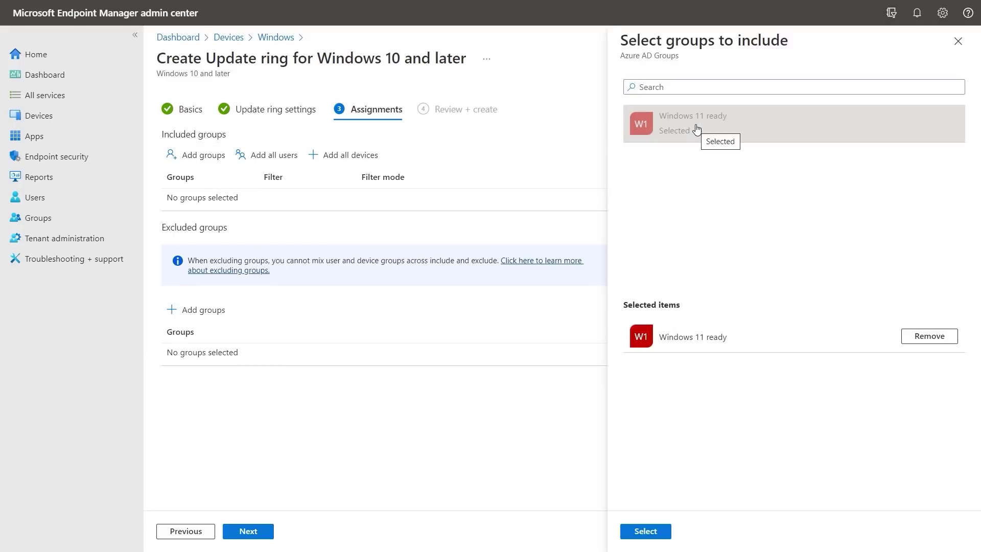
pyautogui.click(629, 531)
pyautogui.click(249, 532)
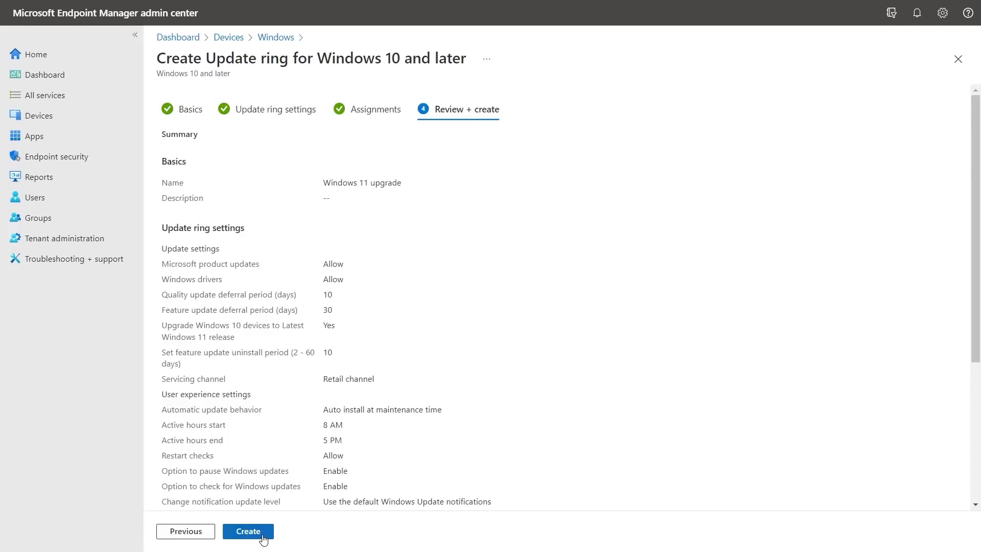
pyautogui.click(266, 535)
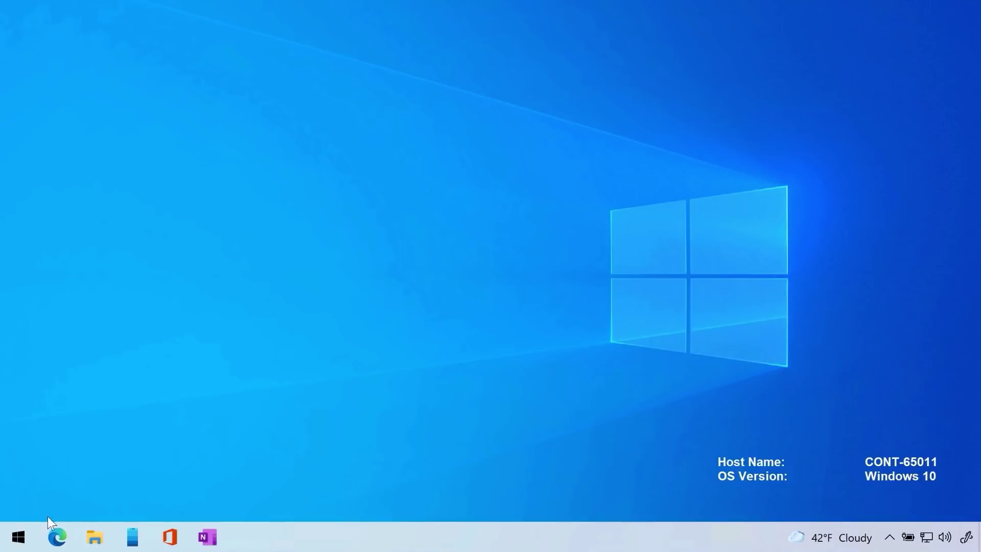
# Switch to the CONT-65011 Windows 10 device, open Windows Update in its settings and check for updates.
pyautogui.click(29, 537)
pyautogui.click(15, 467)
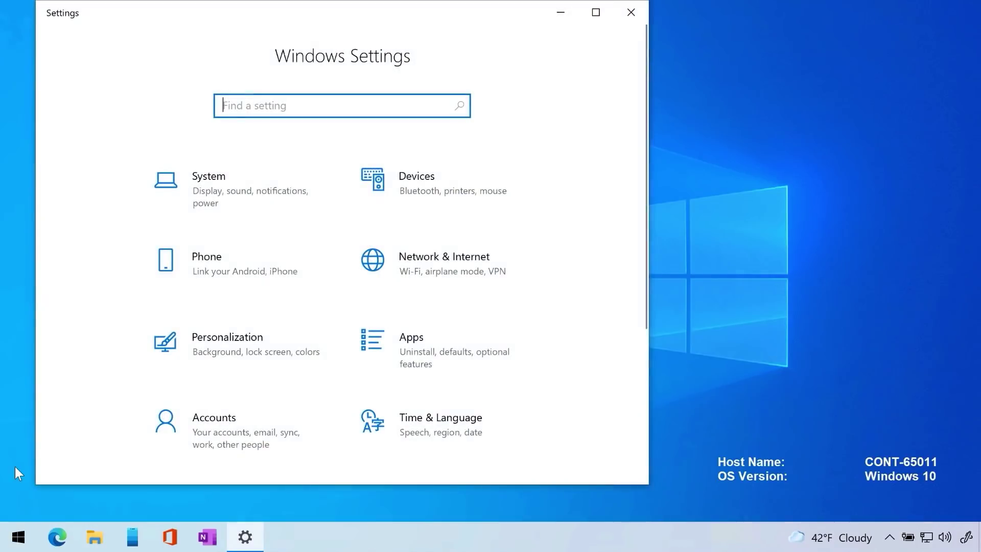
pyautogui.scroll(-5, 280, 378)
pyautogui.click(236, 435)
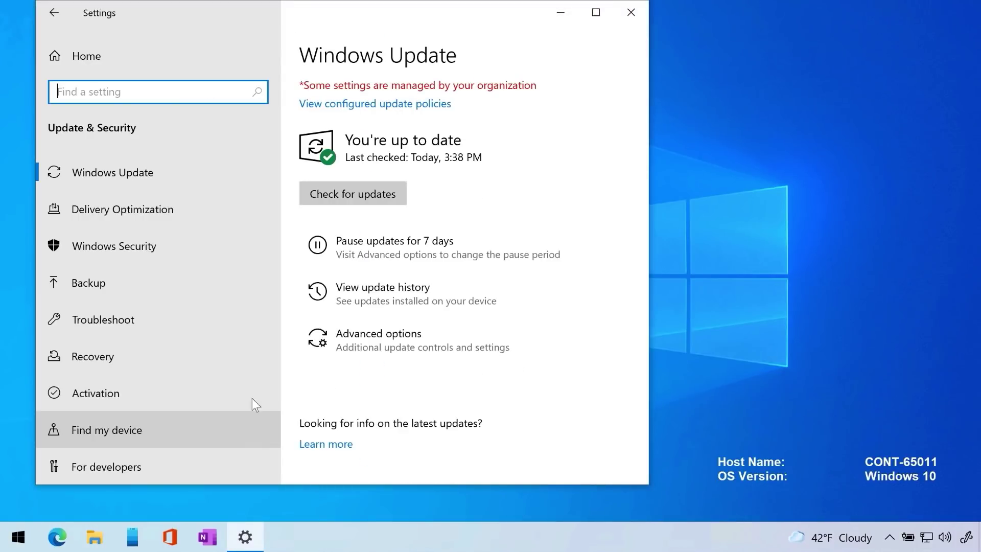
pyautogui.click(373, 197)
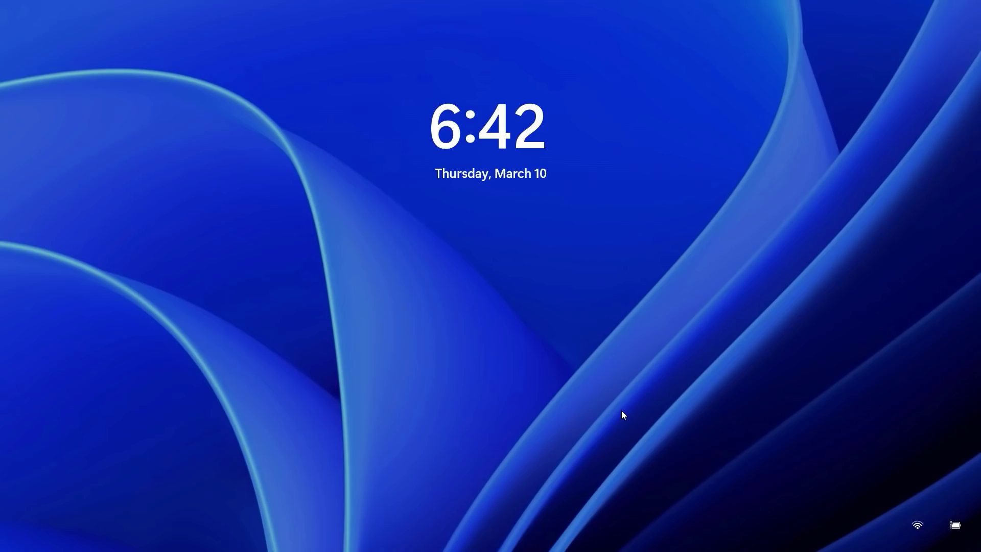
# Dismiss the lock screen on CONT-65011 to reach its desktop.
pyautogui.click(621, 410)
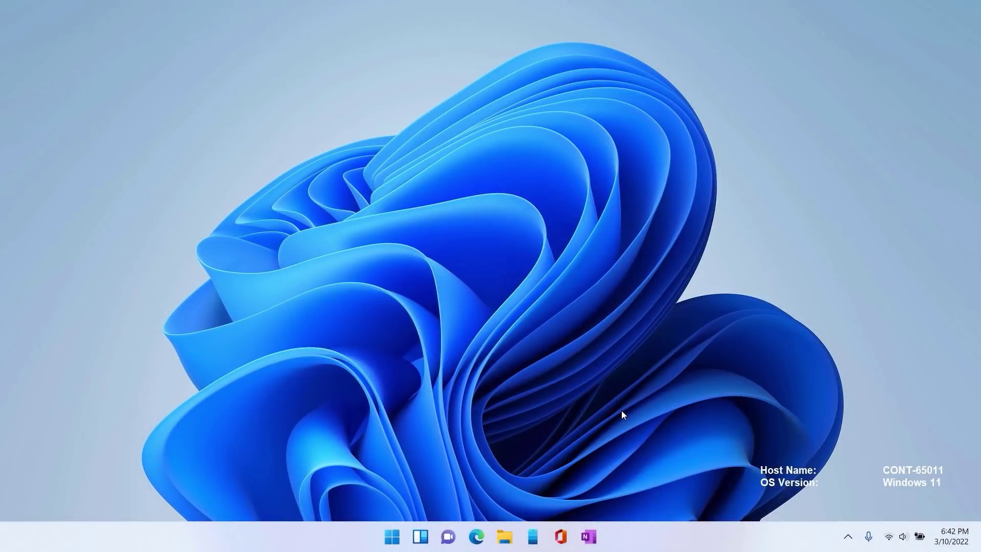